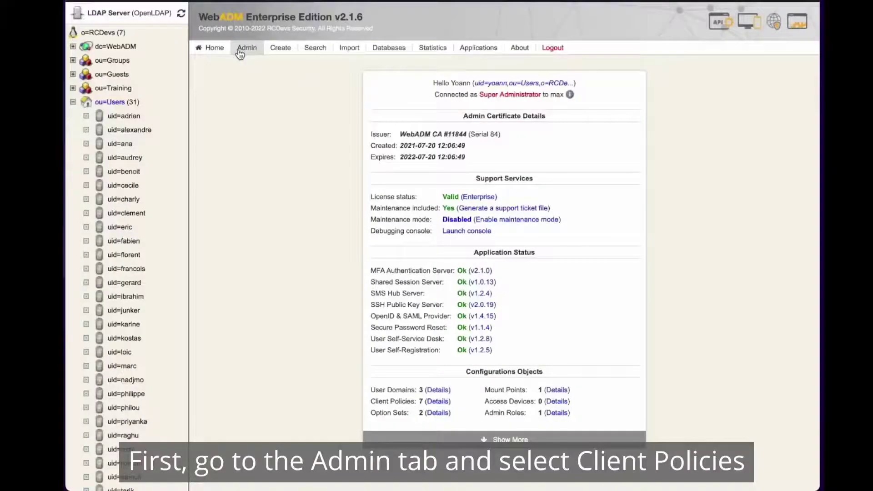
Add a client under Admin > Client Policies with Common Name VPN and description Sophos
left_click(242, 52)
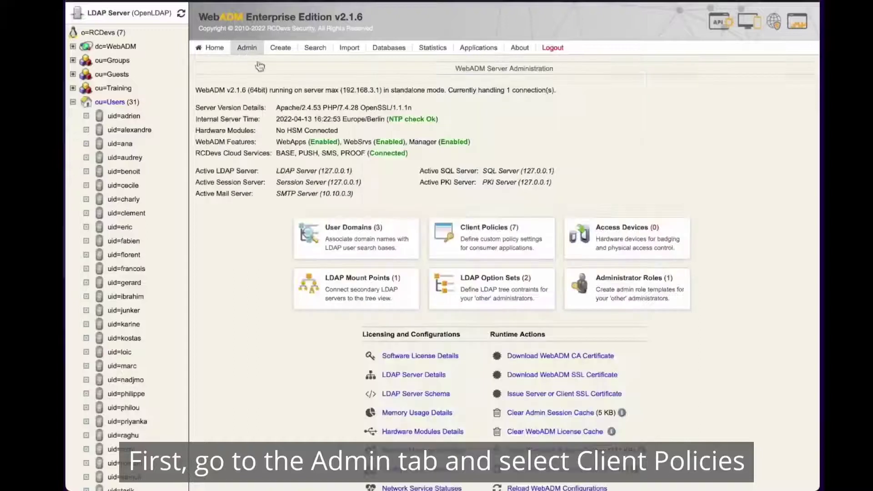
left_click(511, 242)
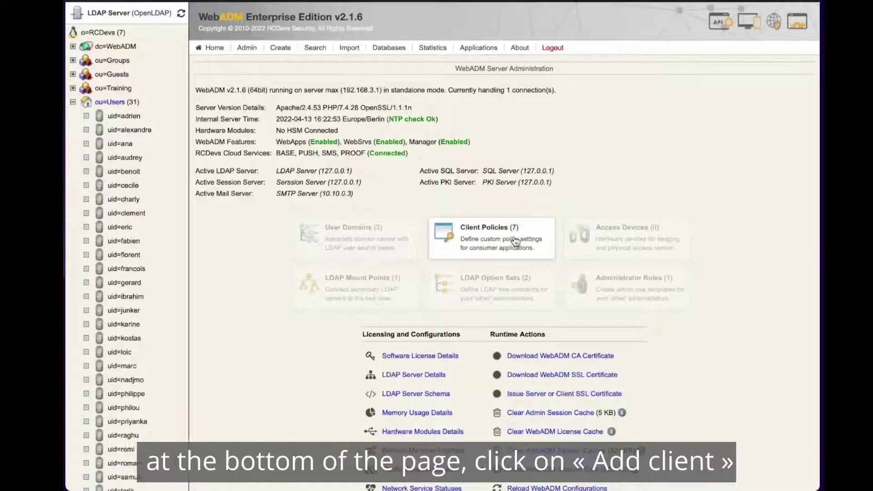
scroll(505, 236, "down", 2)
scroll(506, 235, "down", 10)
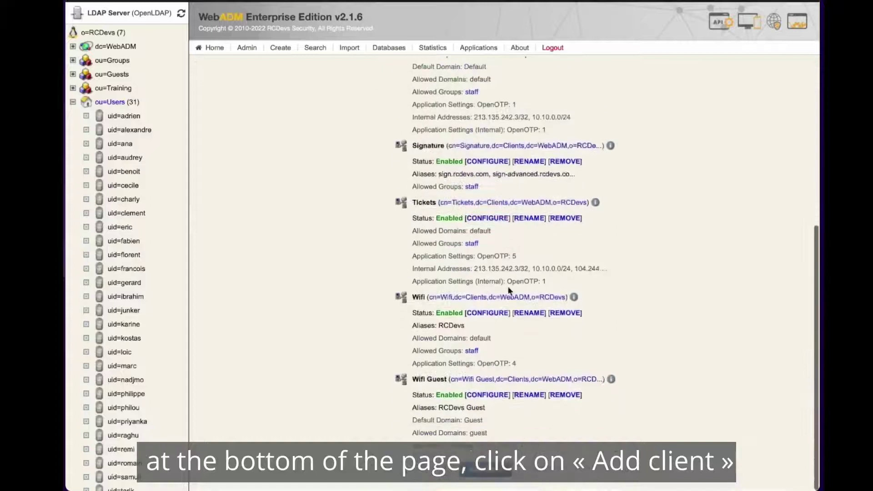
left_click(483, 471)
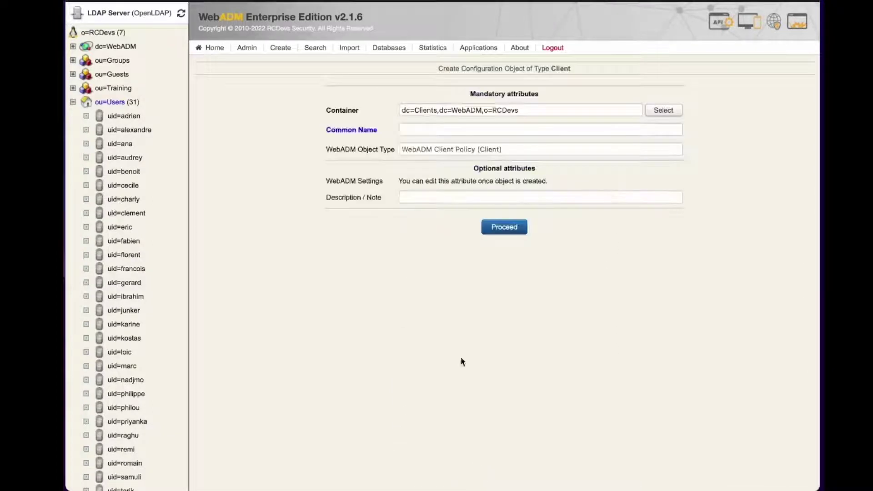
left_click(438, 126)
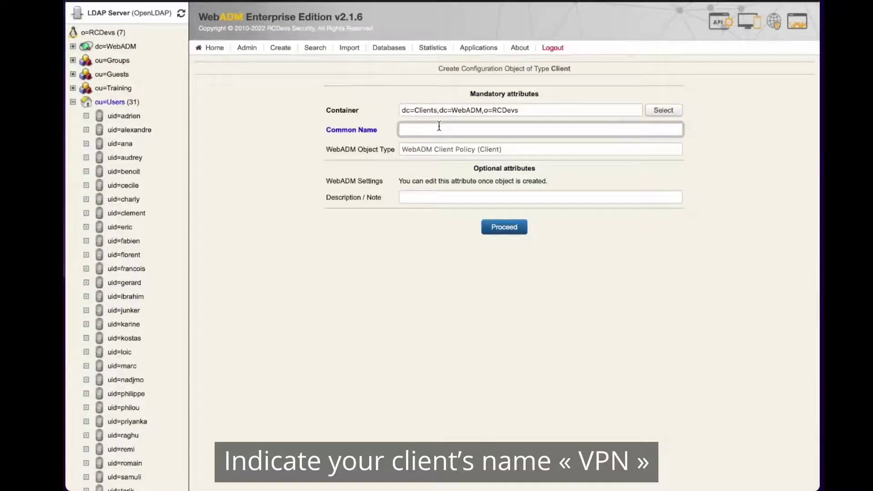
type("VPN")
left_click(540, 197)
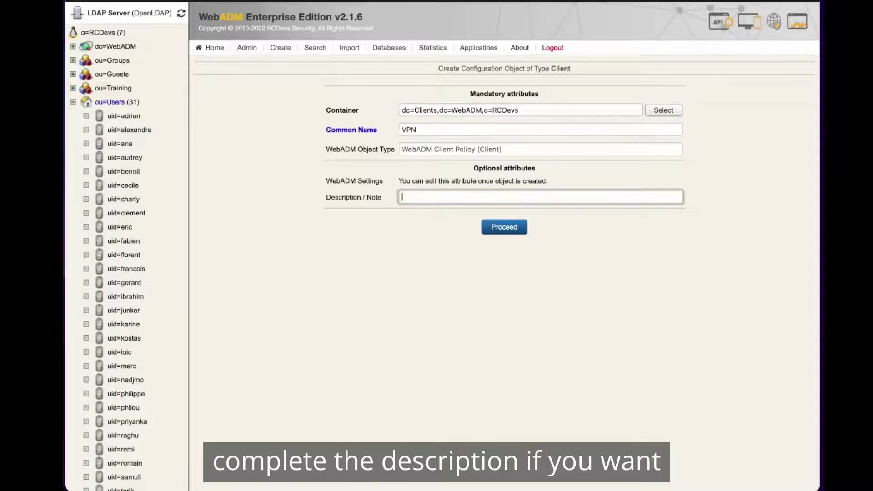
type("Sophos")
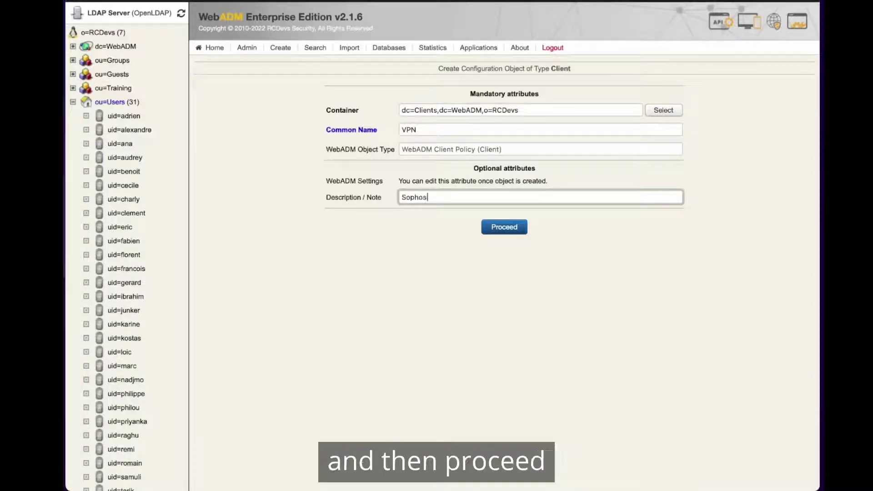
left_click(512, 234)
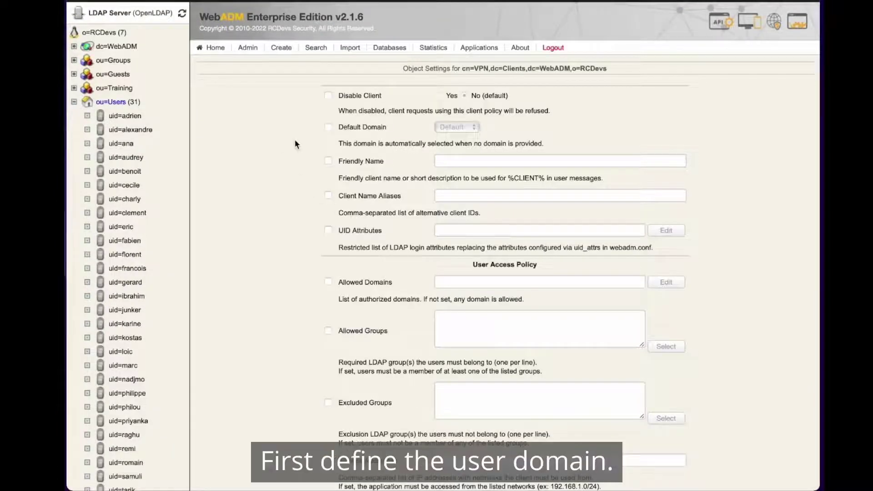
Enable Default Domain and limit Allowed Groups to cn=staff from the ou=Groups branch
left_click(327, 127)
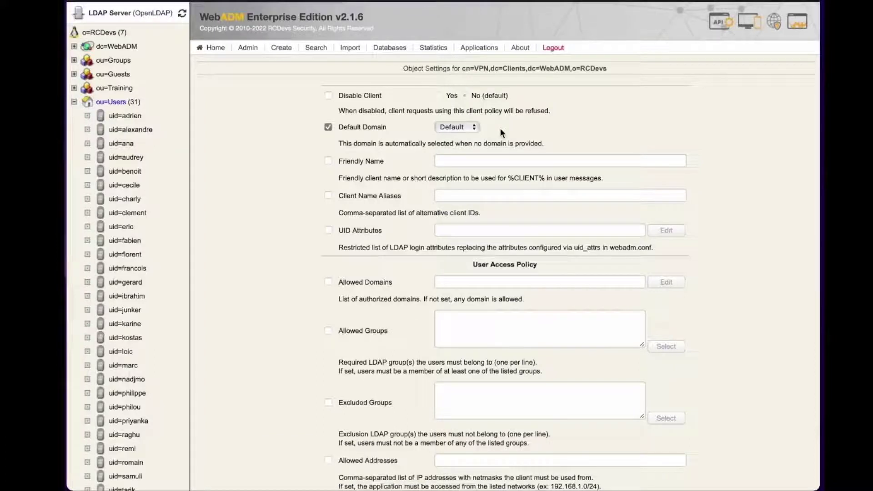
scroll(314, 269, "down", 3)
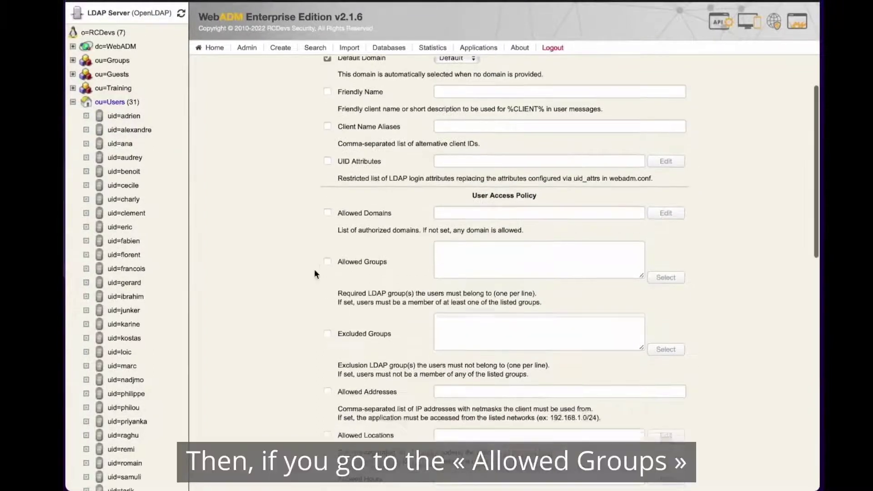
left_click(328, 262)
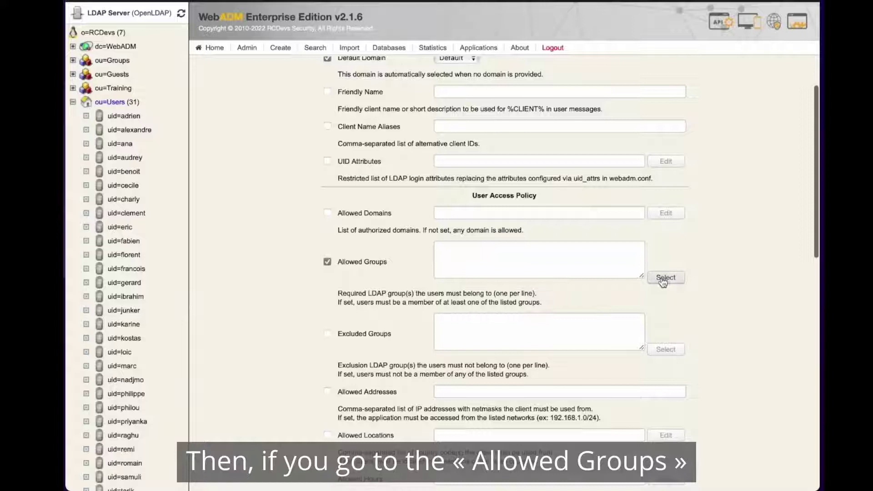
left_click(664, 276)
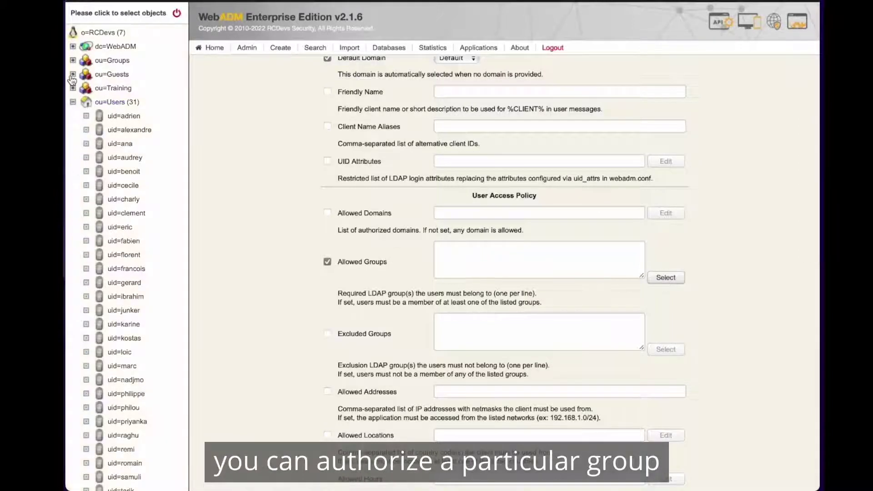
left_click(73, 60)
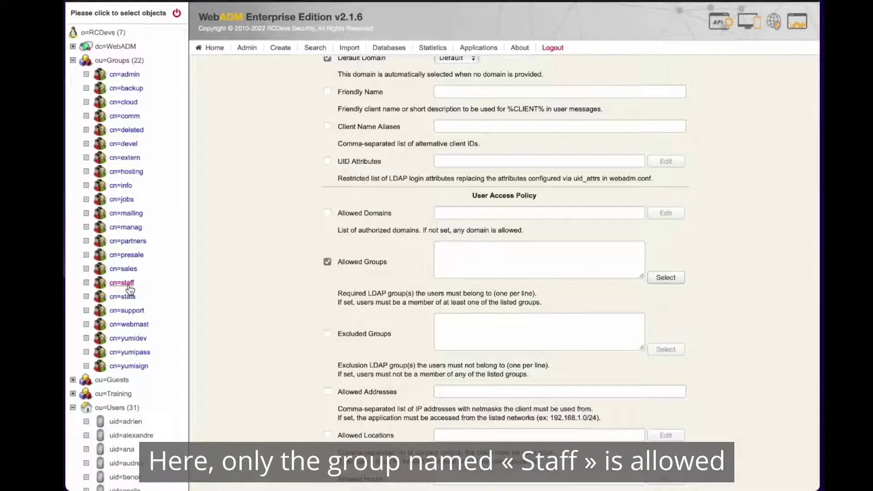
left_click(129, 286)
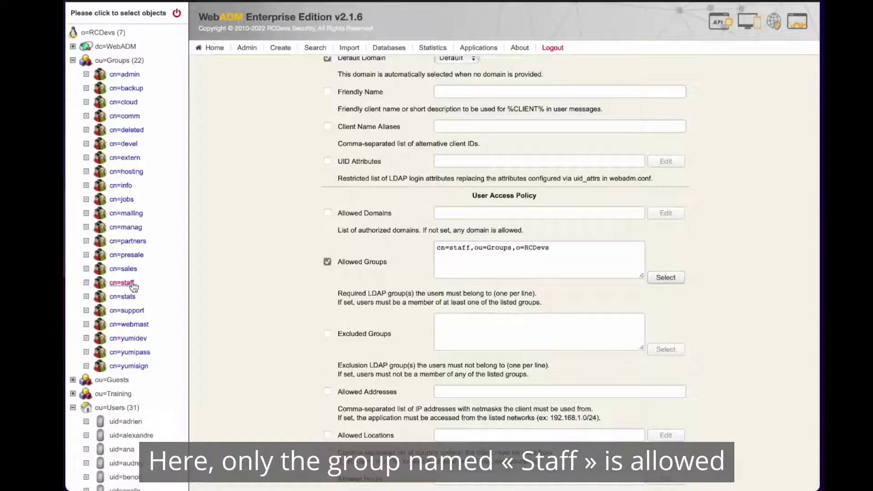
Enable Allowed Locations and restrict them to France and Luxembourg (FR,LU)
left_click(177, 14)
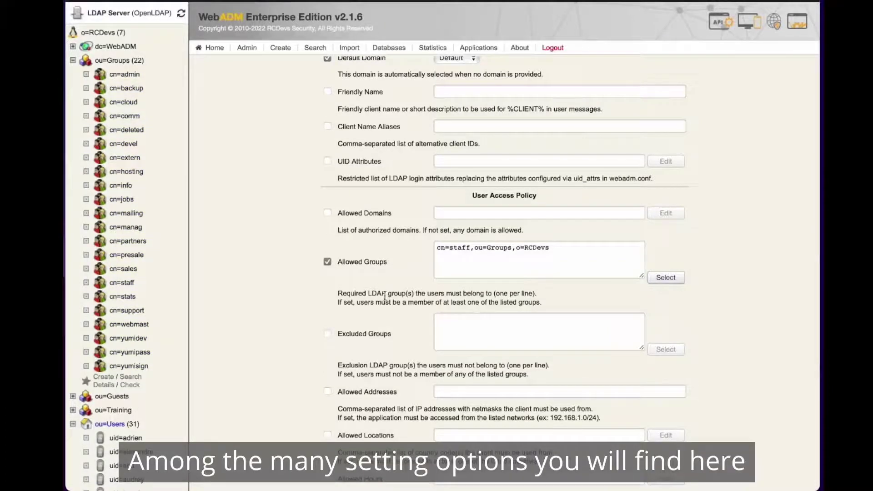
scroll(375, 279, "down", 3)
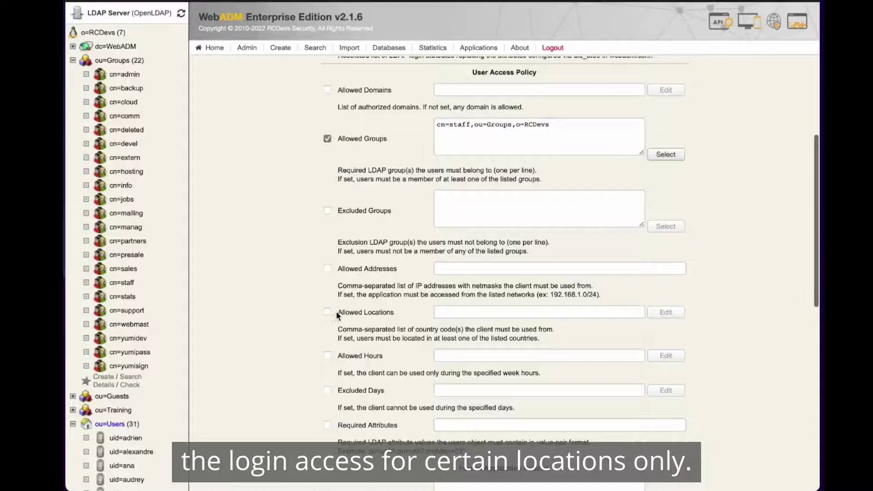
left_click(328, 312)
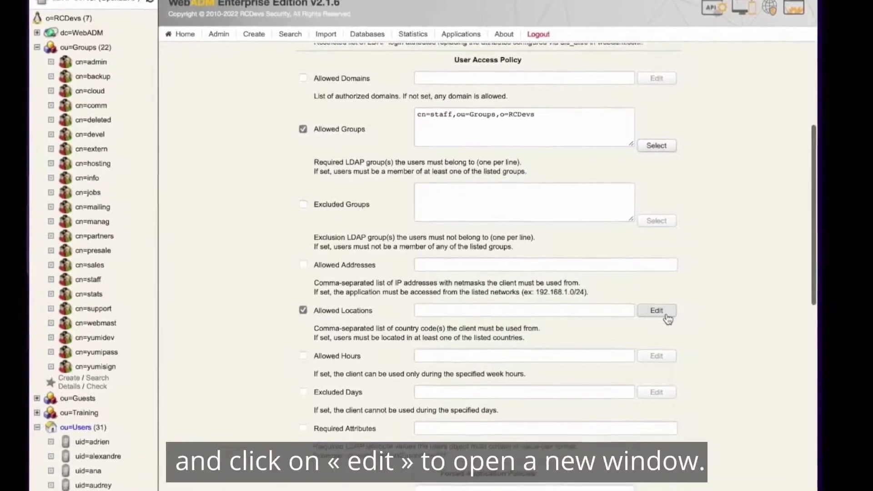
left_click(664, 315)
scroll(565, 282, "down", 10)
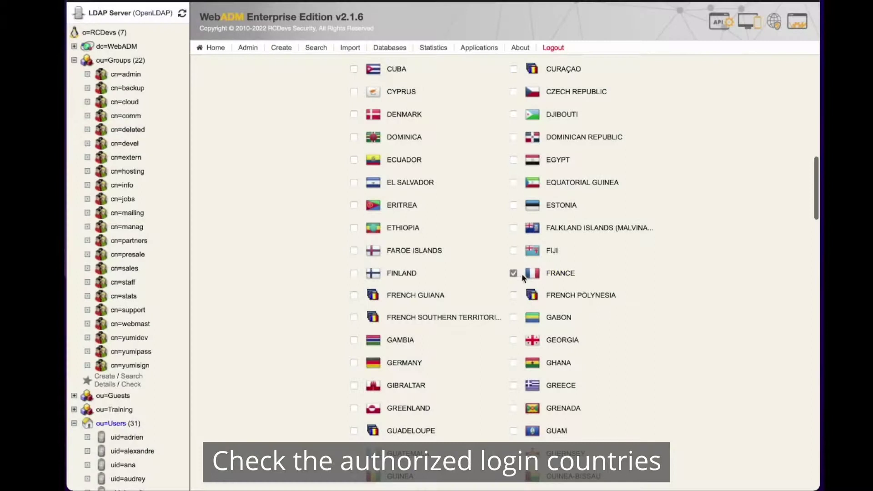
scroll(565, 282, "down", 13)
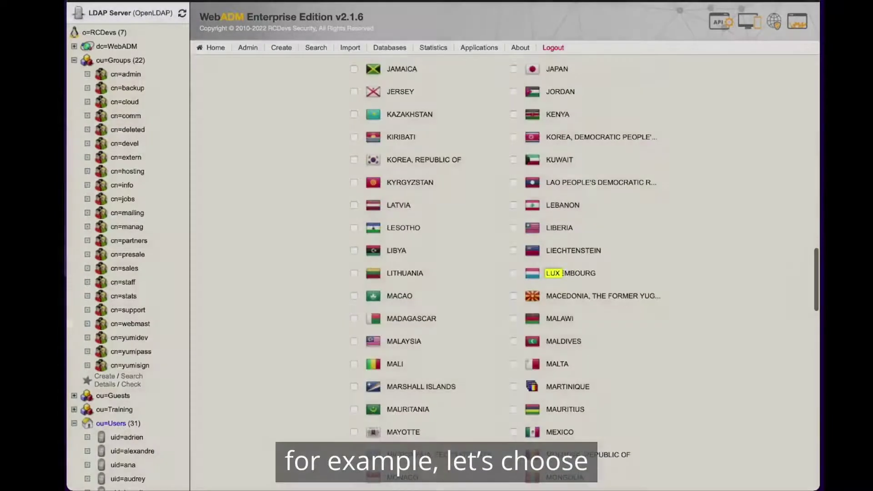
left_click(513, 273)
scroll(591, 345, "down", 20)
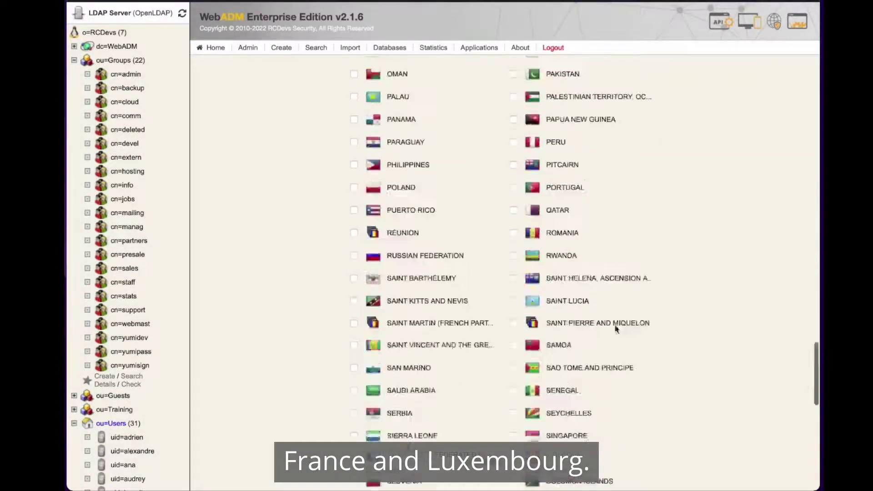
left_click(493, 474)
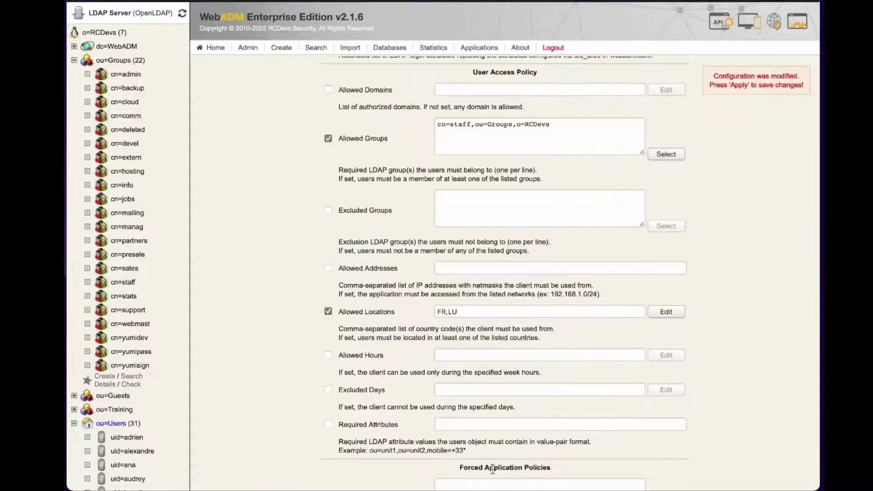
scroll(430, 348, "down", 3)
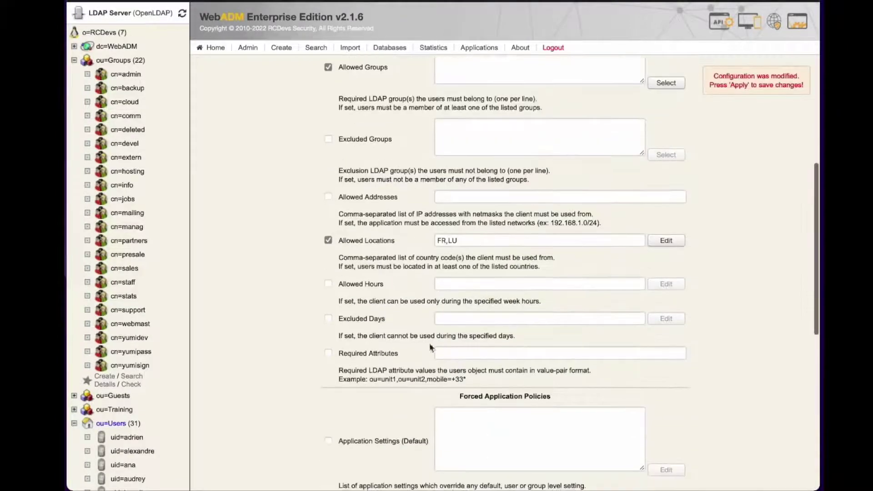
Enable Allowed Hours and mark Wednesday 08h to 20h as allowed (WED8-20)
left_click(327, 283)
left_click(666, 284)
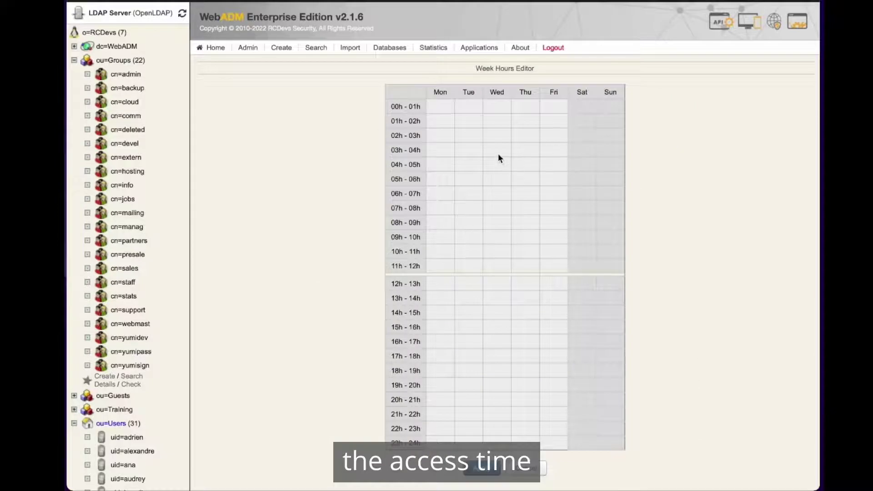
left_click_drag(495, 227, 505, 388)
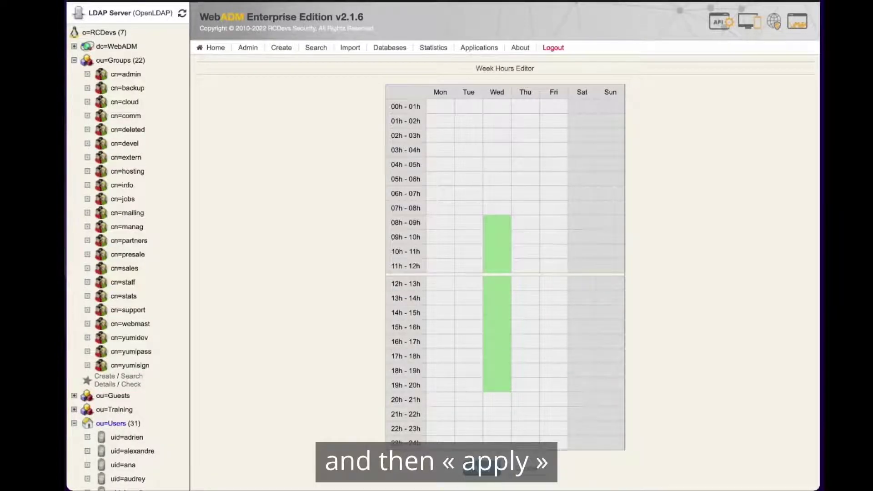
left_click(491, 472)
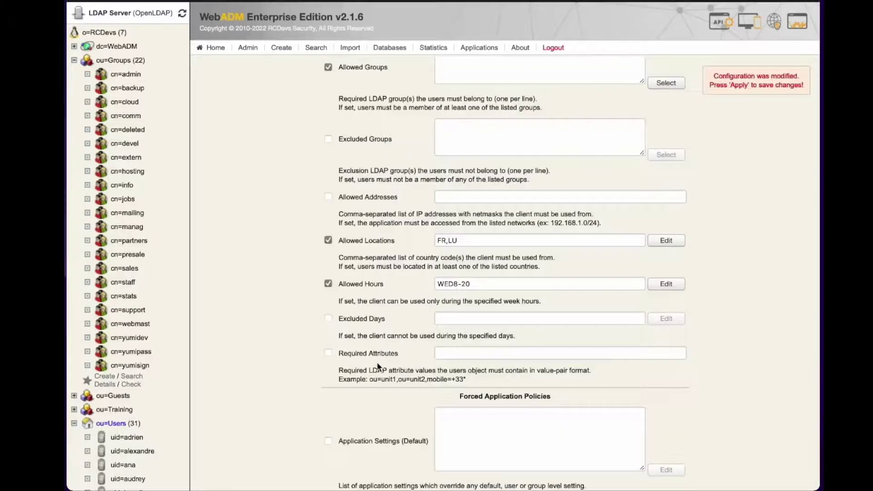
Check Application Settings (Default) under Forced Application Policies and bring up its editor
scroll(377, 364, "down", 3)
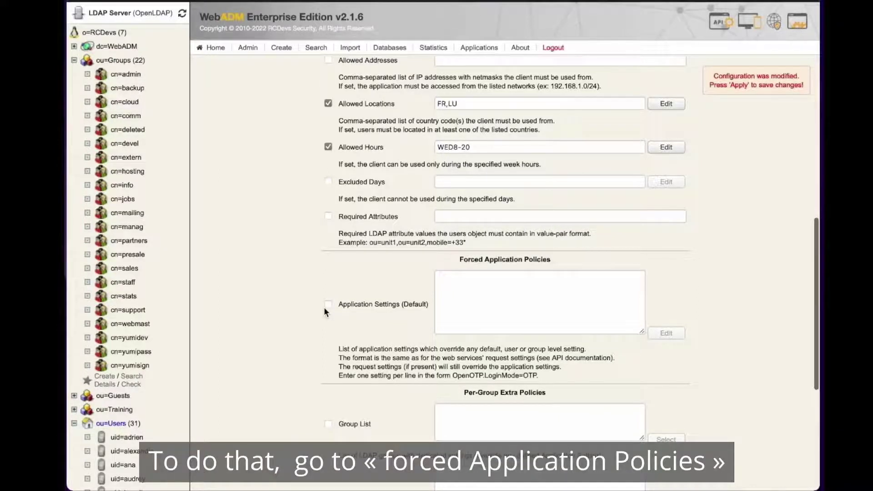
left_click(326, 305)
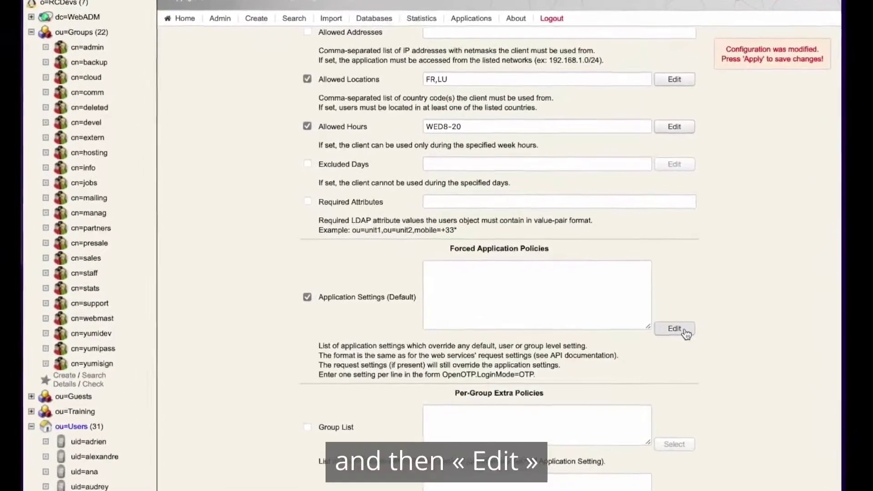
left_click(687, 330)
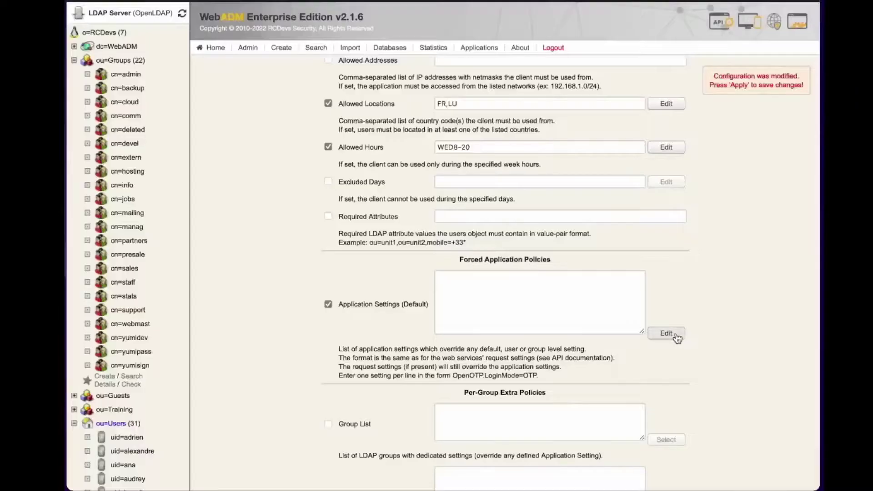
Force LDAPOTP login with TOKEN as OTP type and SMS as OTP fallback, then apply
left_click(676, 337)
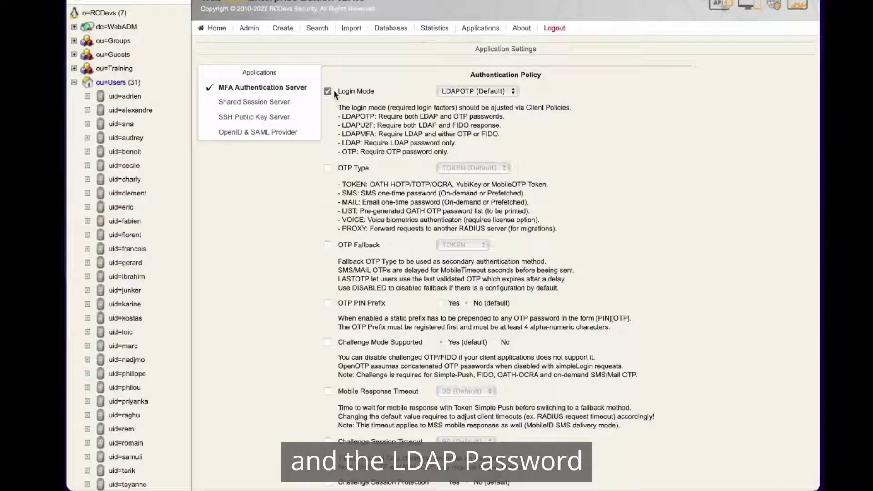
left_click(327, 167)
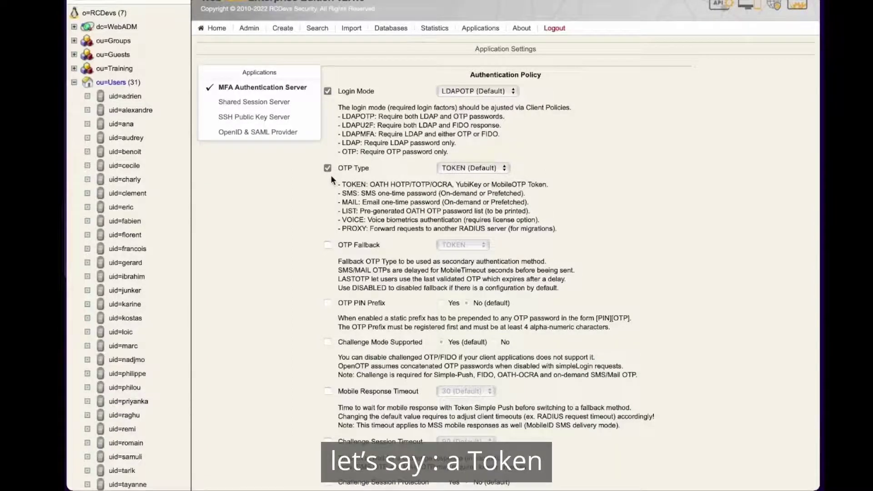
left_click(327, 244)
left_click(461, 245)
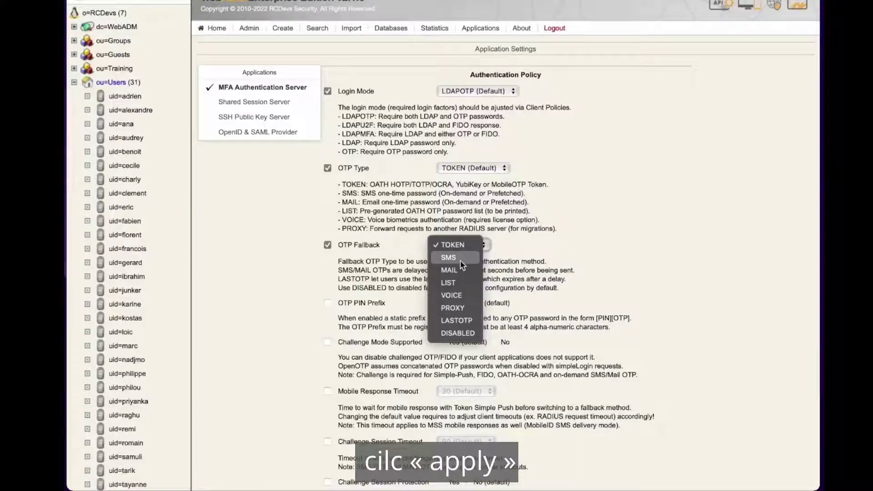
left_click(459, 260)
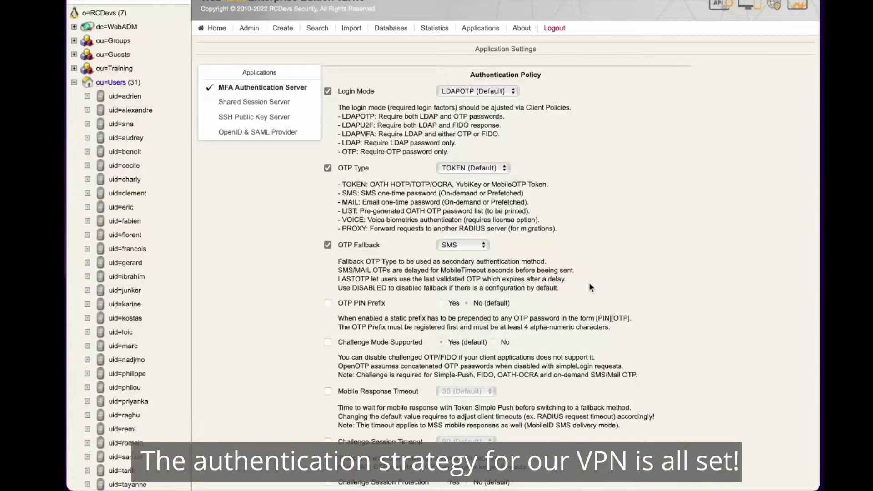
scroll(588, 282, "down", 20)
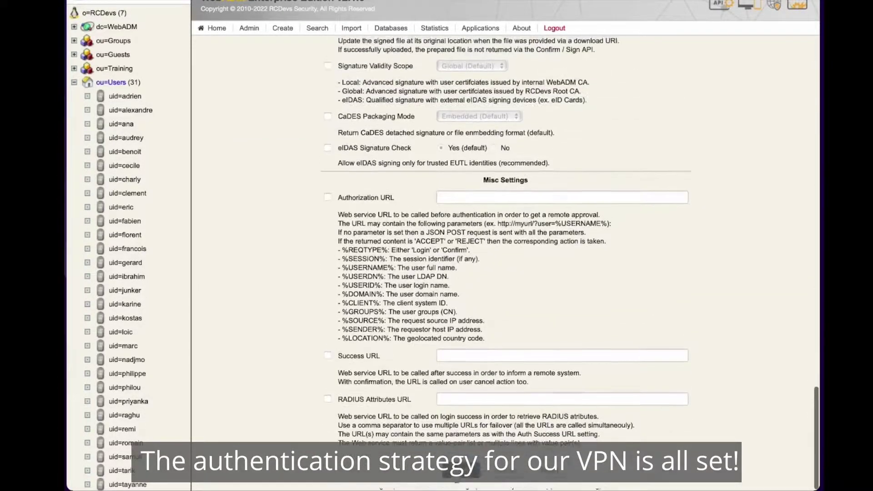
left_click(459, 473)
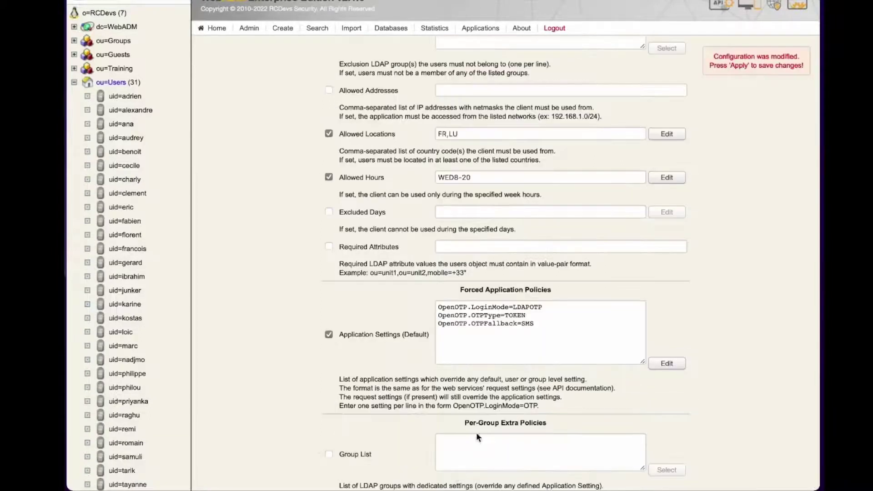
scroll(476, 432, "down", 6)
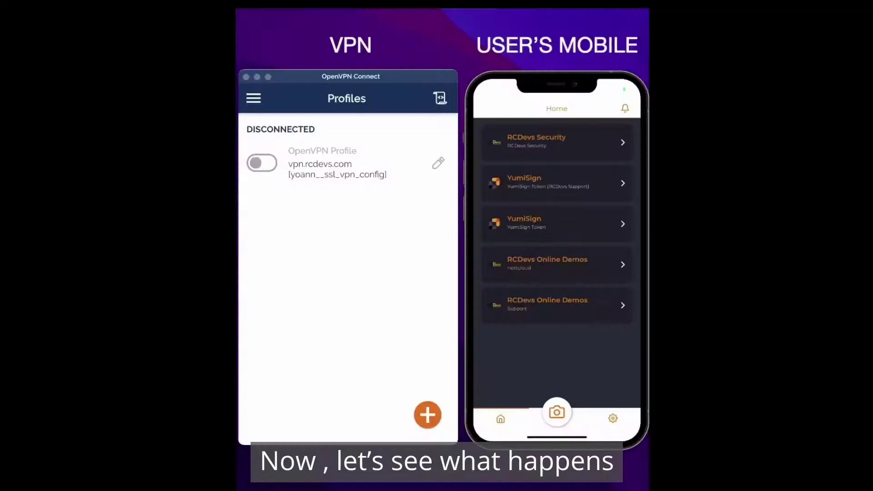
Connect the vpn.rcdevs.com profile and submit the one-time code received by SMS
left_click(267, 163)
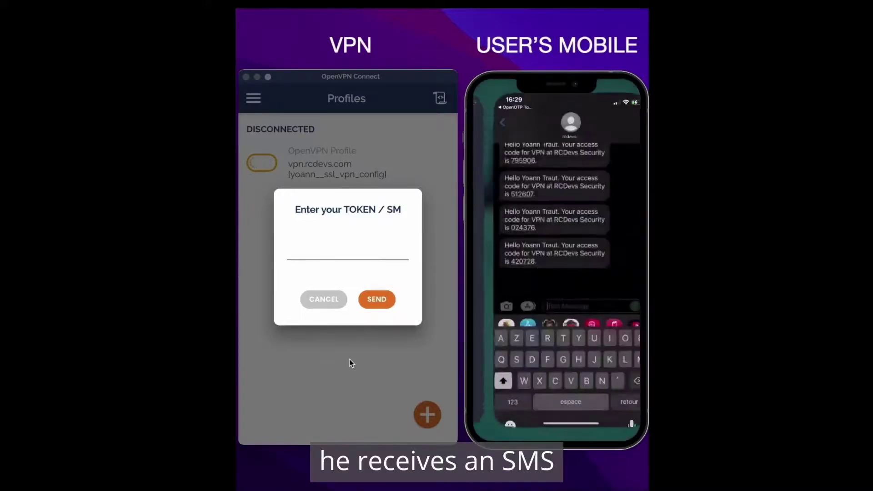
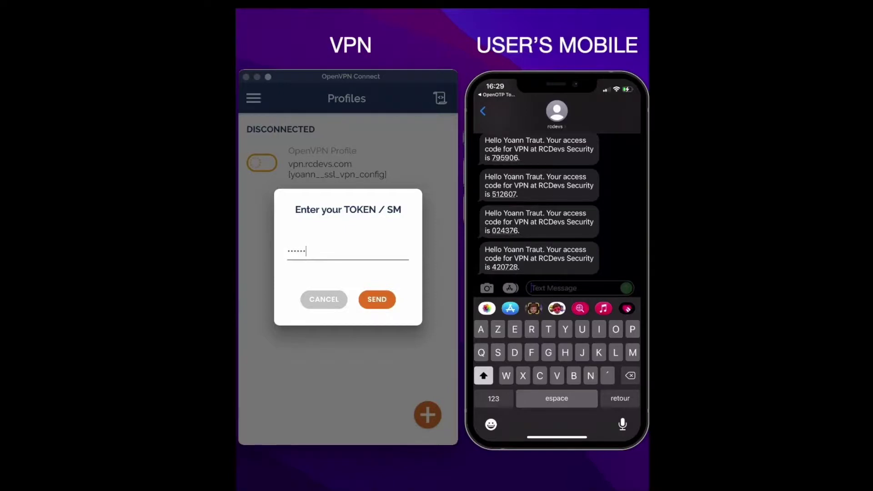
key("Return")
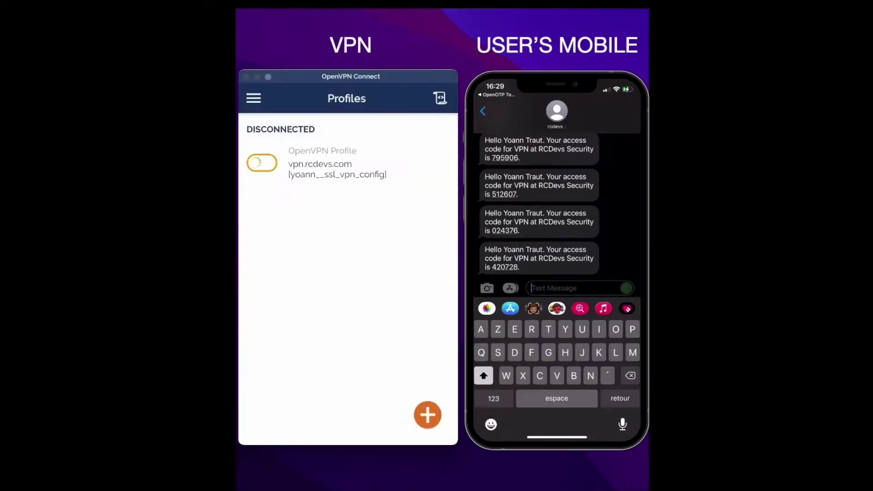